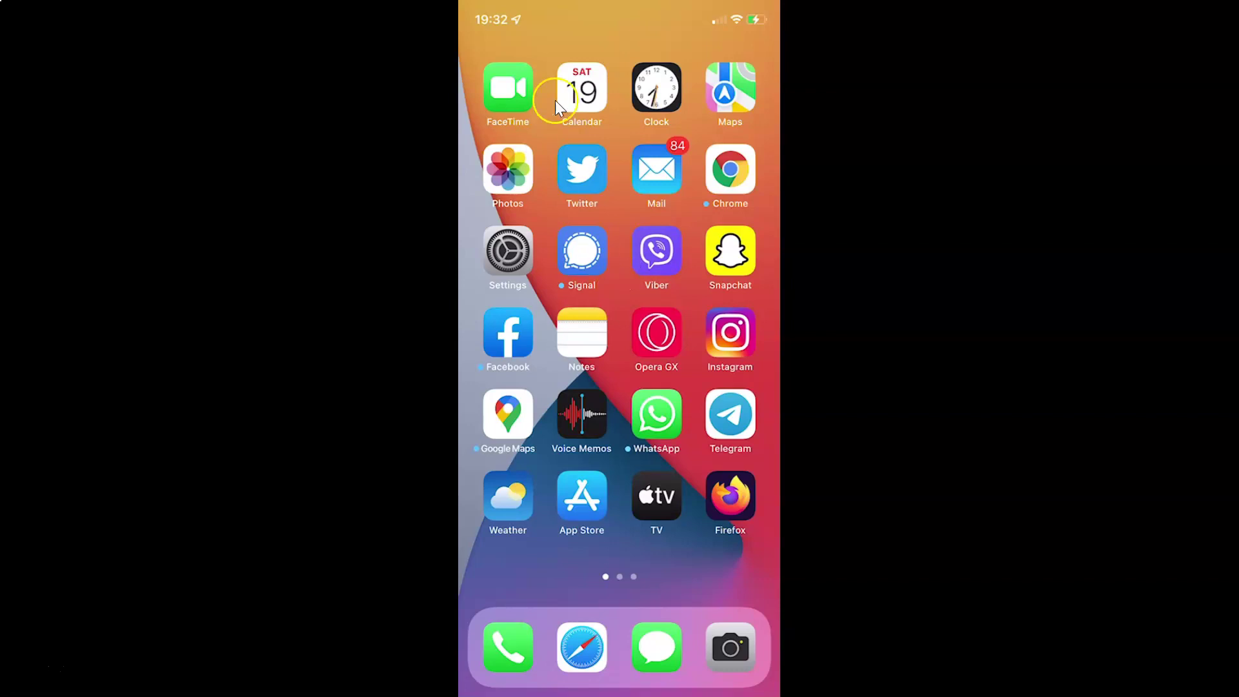
Open the Twitter account side menu from the profile picture.
left_click(669, 305)
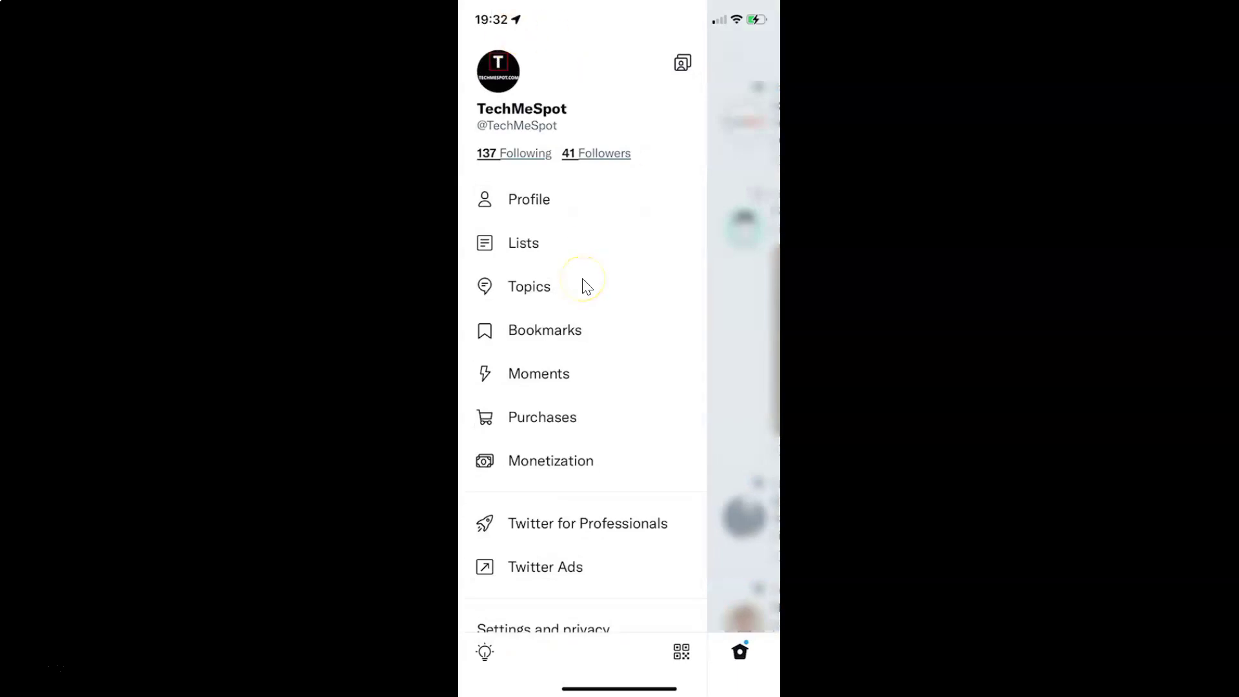
scroll(585, 287, "down", 3)
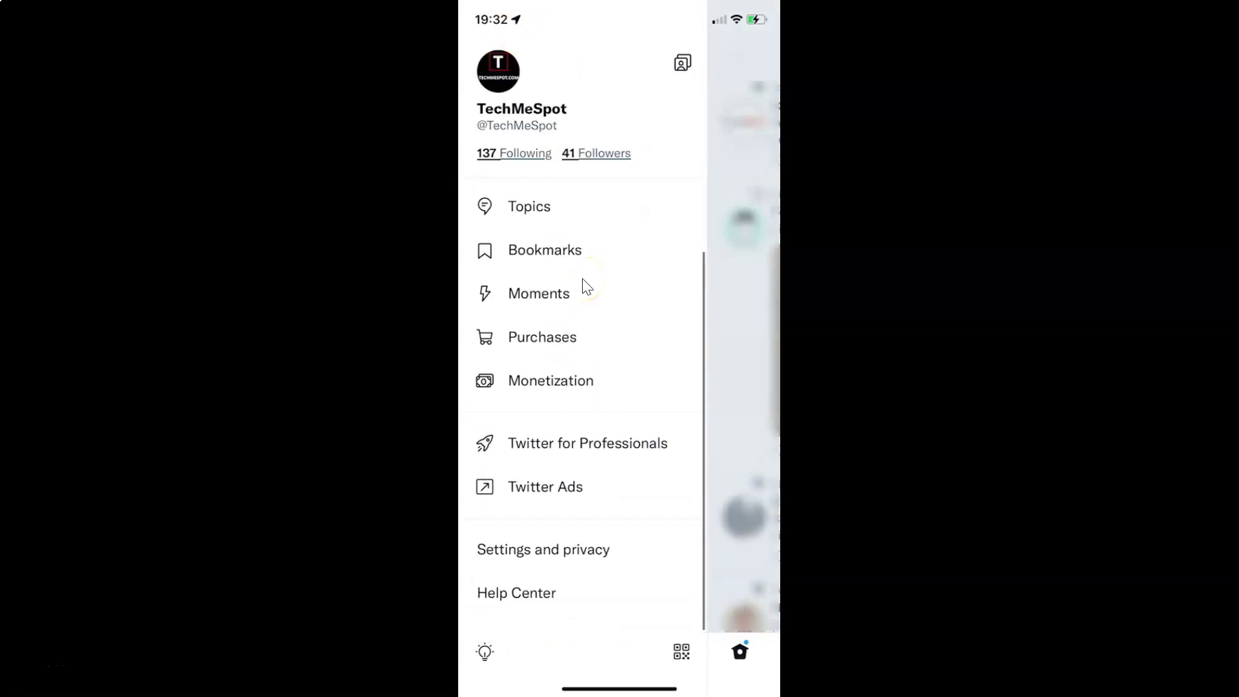
Go to Settings and privacy, then Accessibility, display, and languages.
left_click(530, 570)
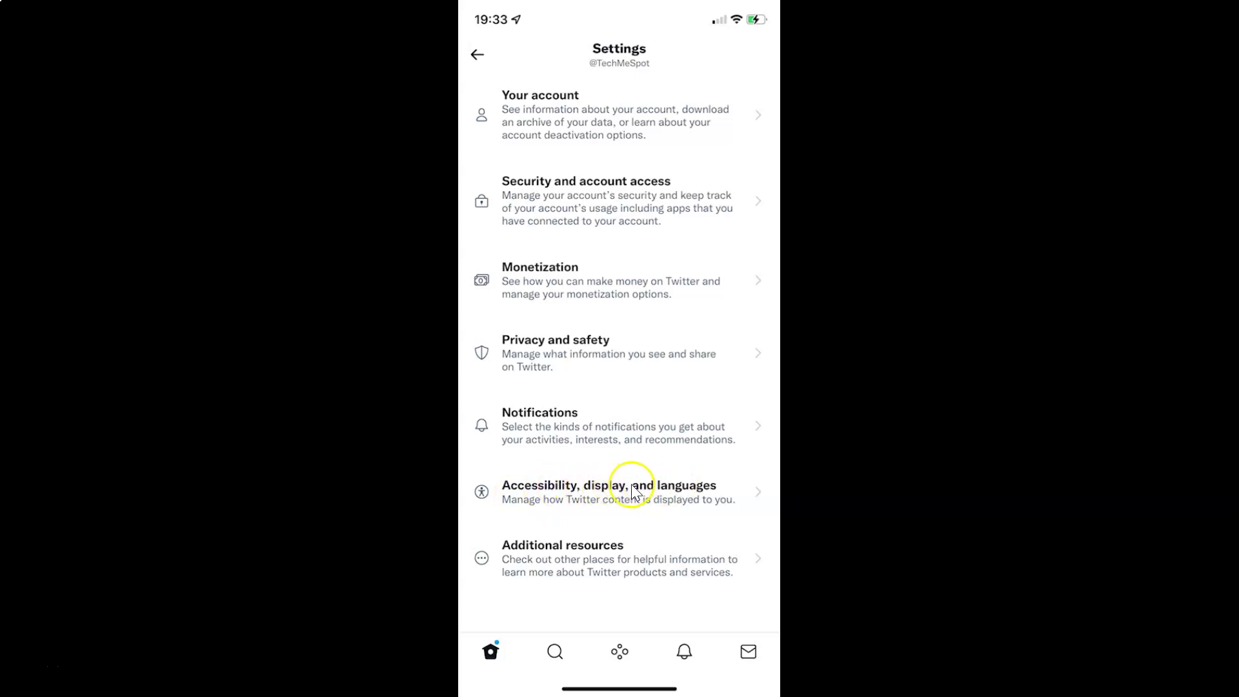
left_click(634, 494)
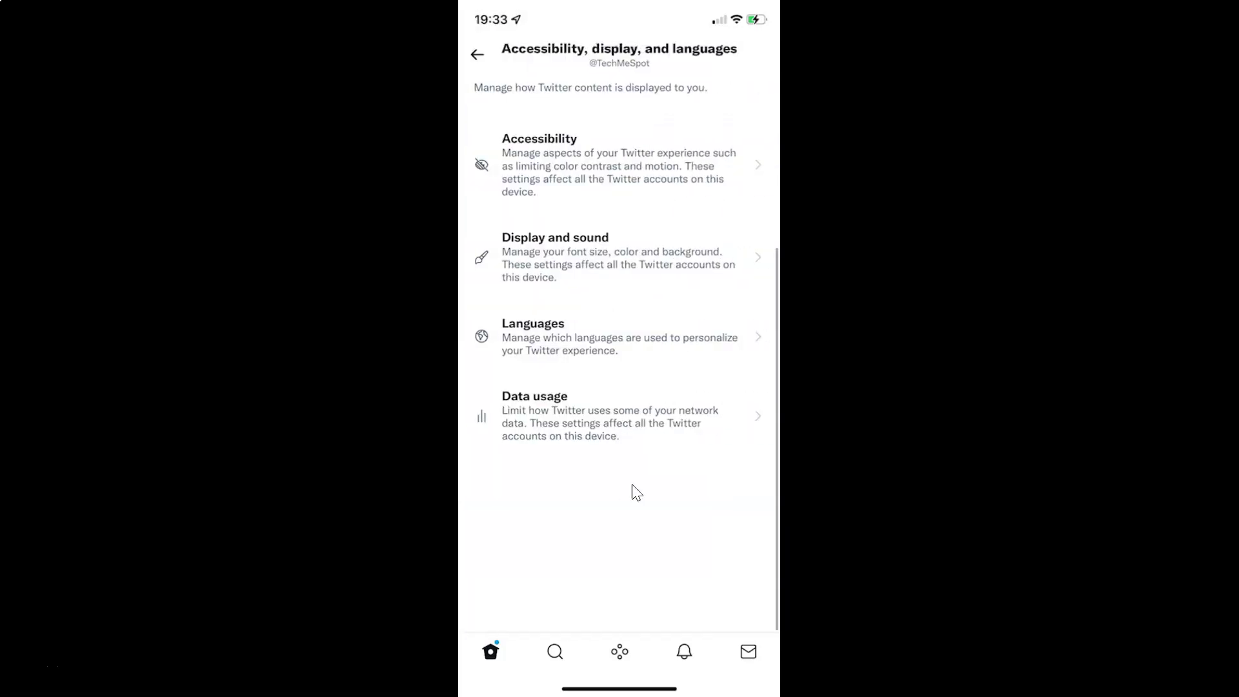
left_click(572, 253)
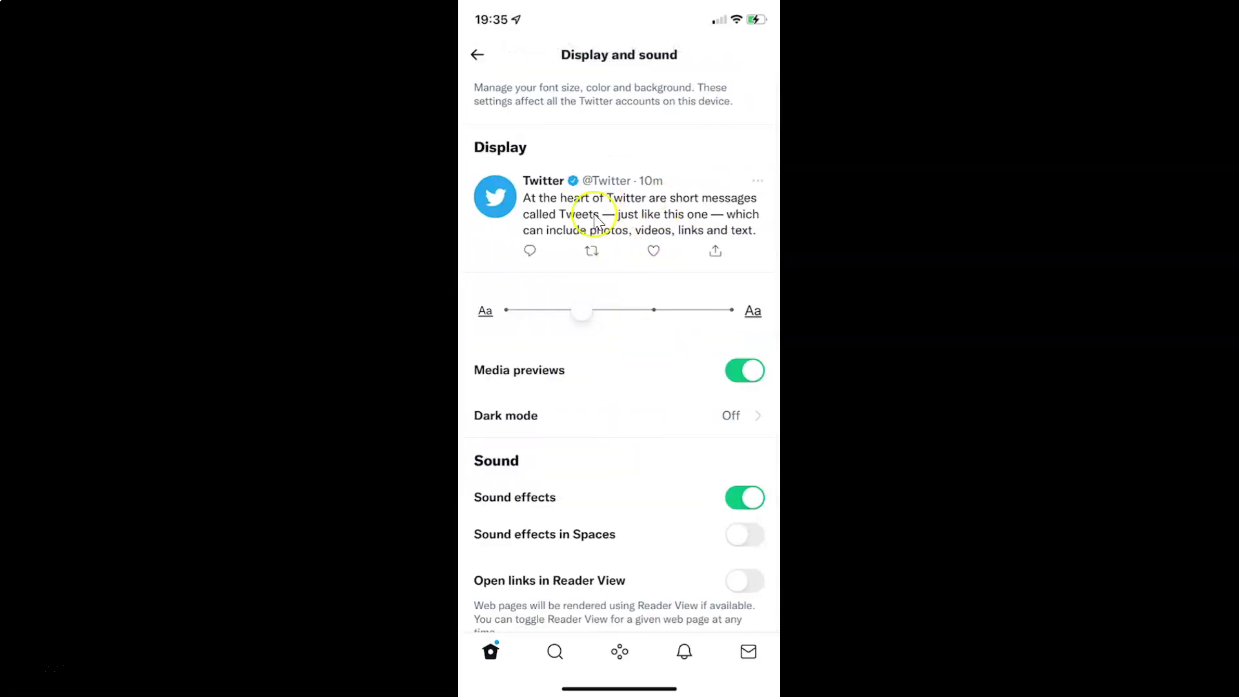